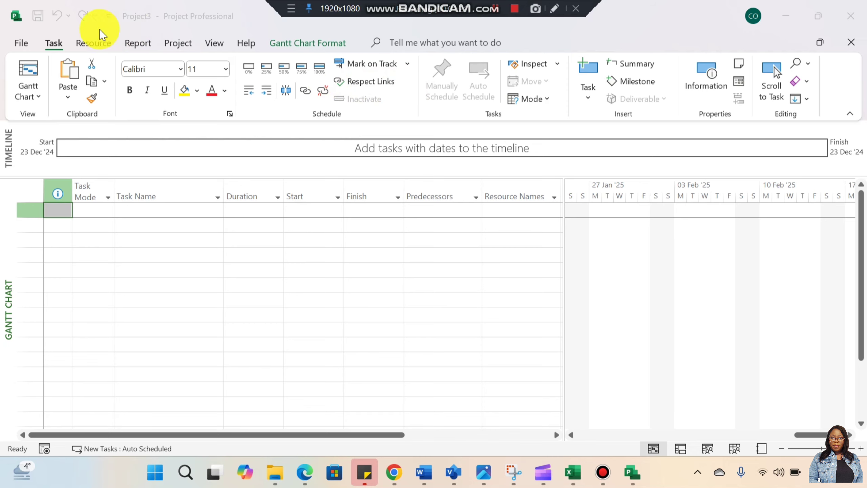
# Browse the online project templates offered under the Projects suggested search
pyautogui.click(30, 39)
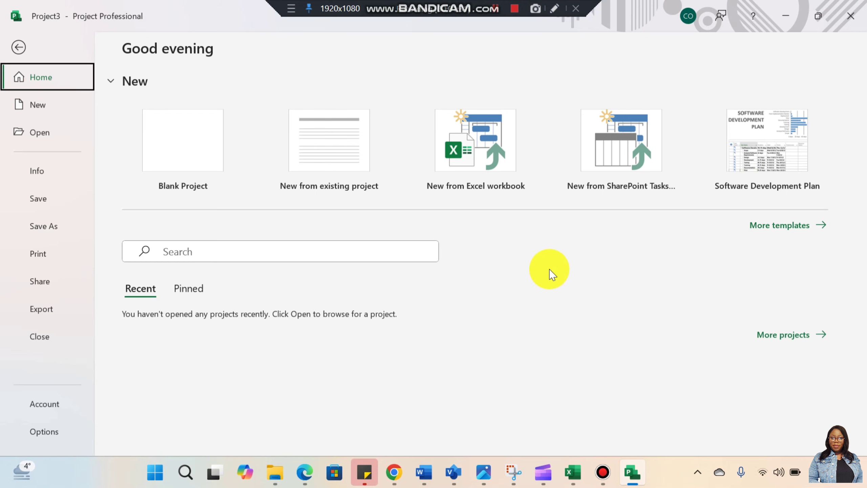
pyautogui.click(808, 226)
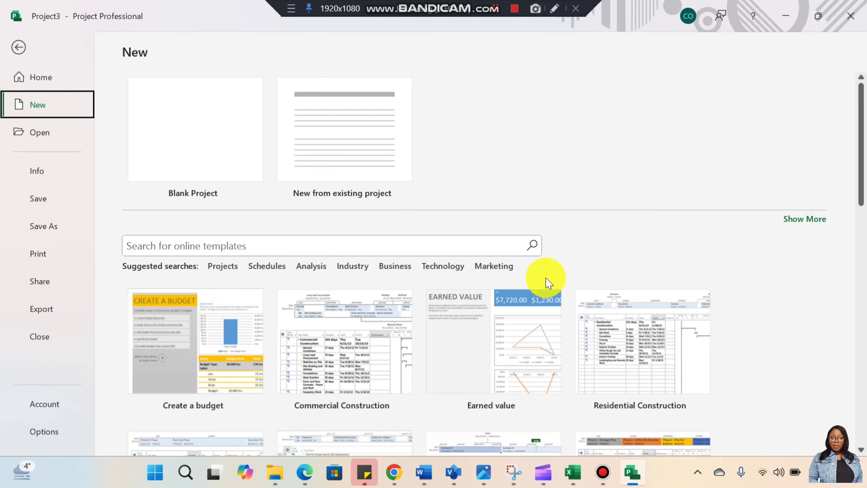
pyautogui.scroll(-1, 546, 278)
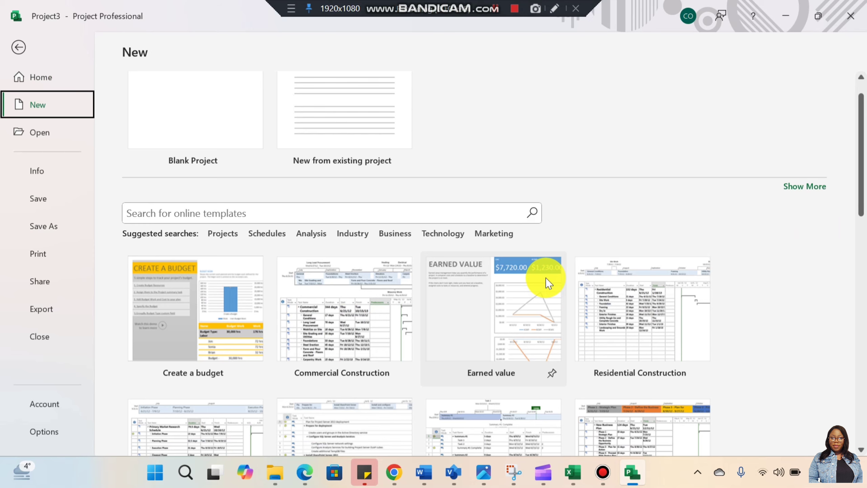
pyautogui.click(209, 235)
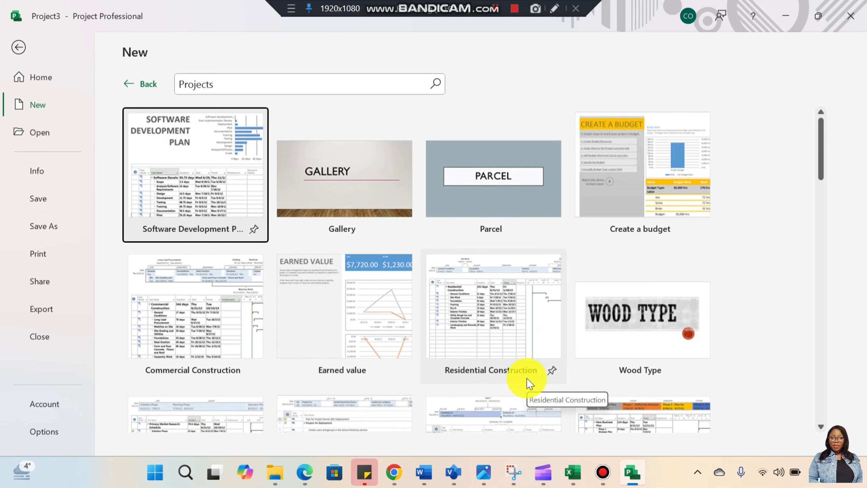
pyautogui.scroll(-2, 526, 378)
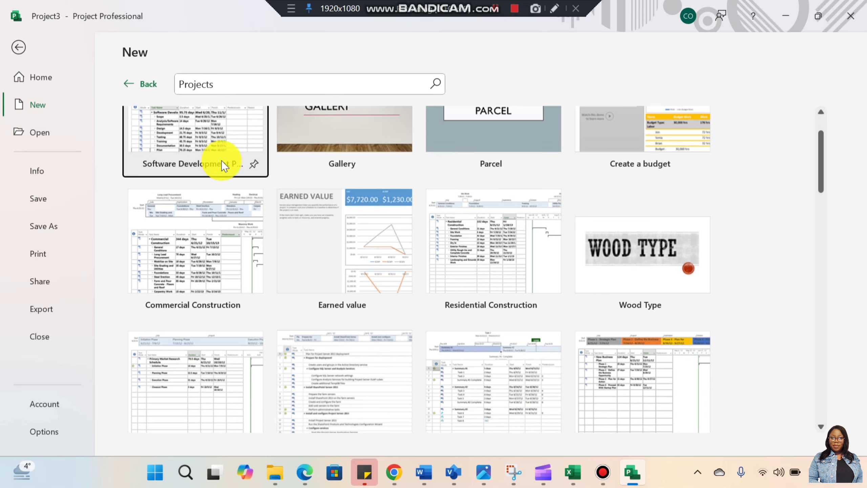
pyautogui.scroll(-2, 283, 341)
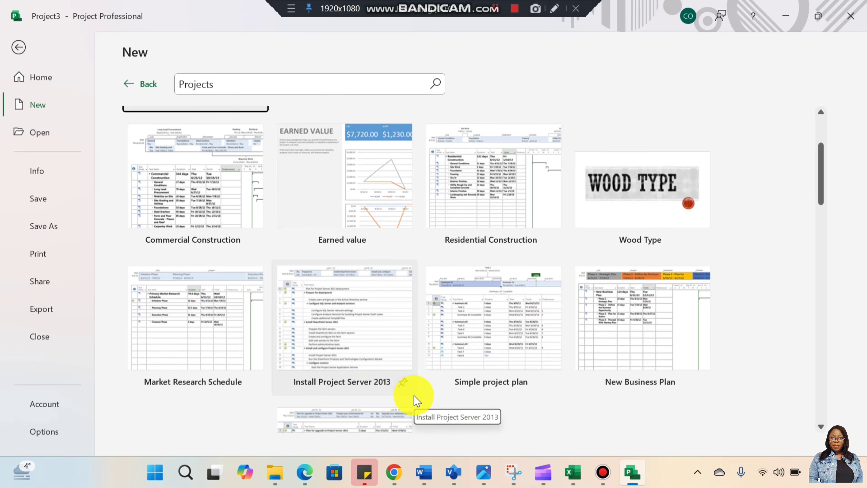
pyautogui.scroll(-1, 413, 395)
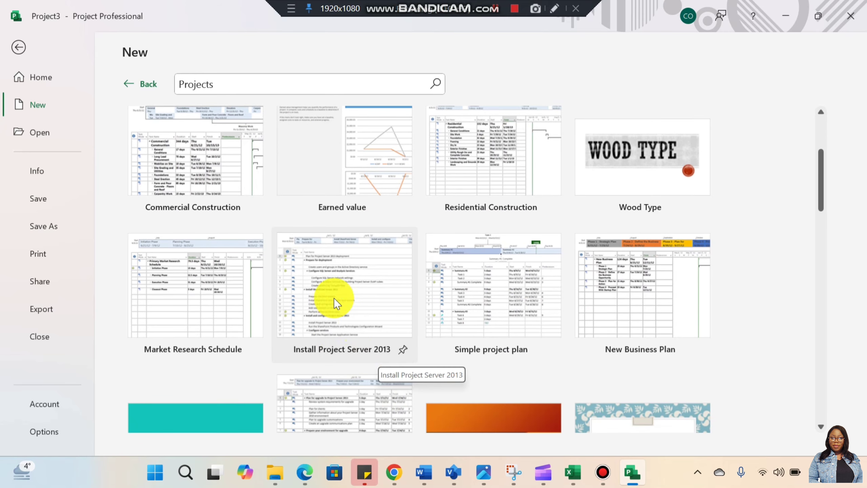
pyautogui.scroll(-7, 658, 341)
pyautogui.scroll(11, 555, 352)
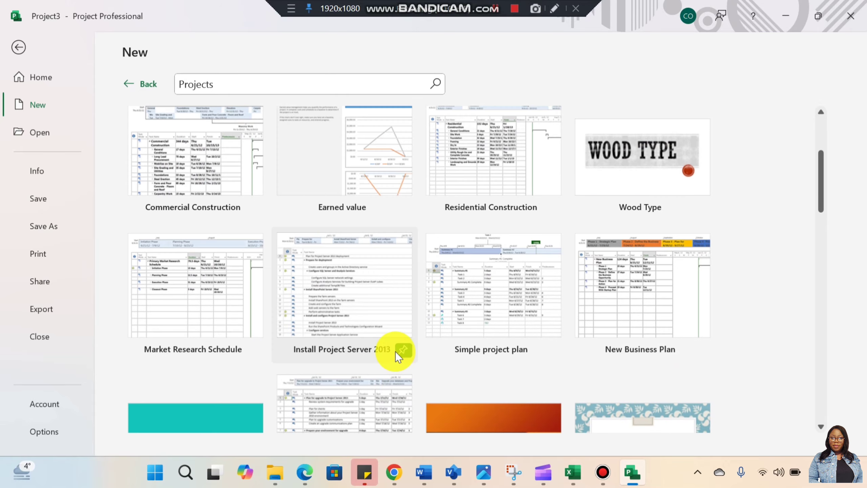
pyautogui.scroll(1, 395, 351)
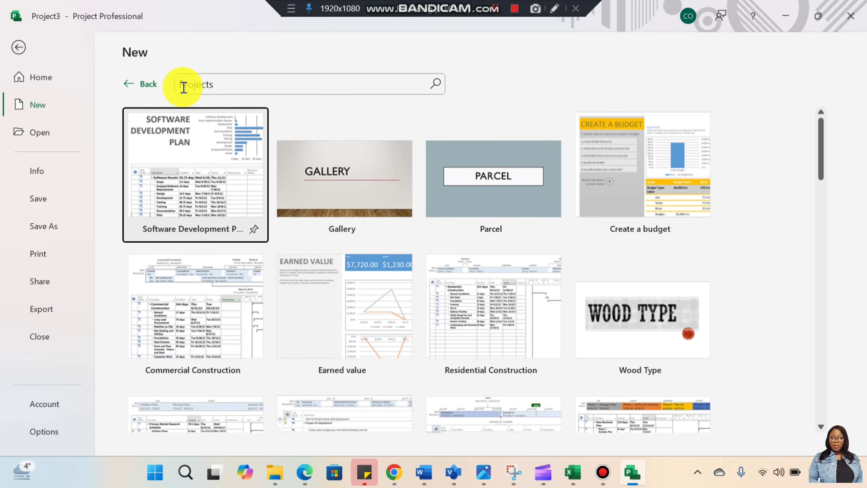
pyautogui.click(145, 84)
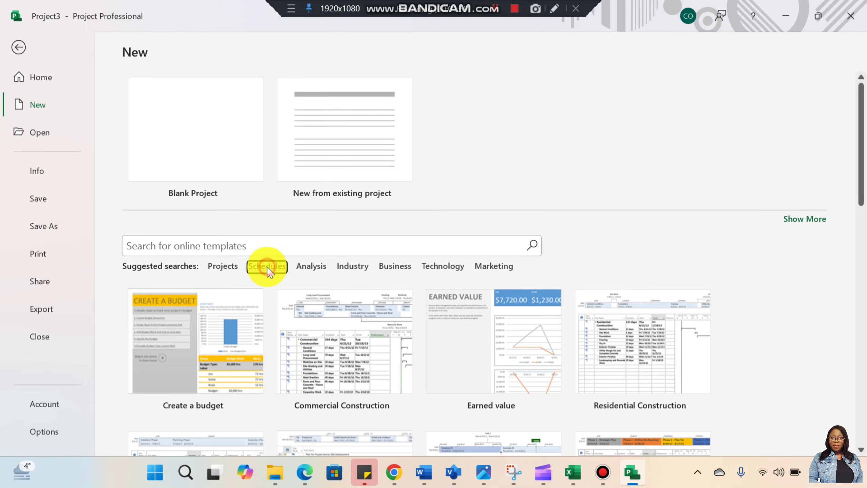
# Browse the online templates under the Schedules, Marketing and Technology suggested searches
pyautogui.click(268, 267)
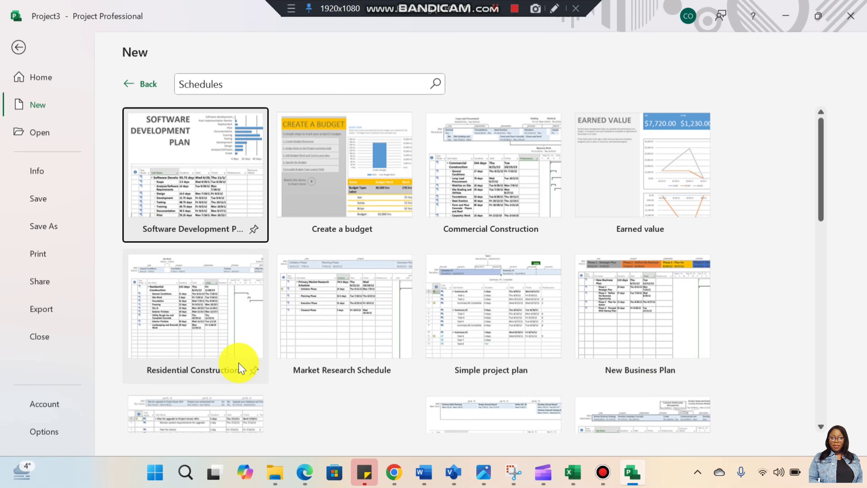
pyautogui.click(148, 84)
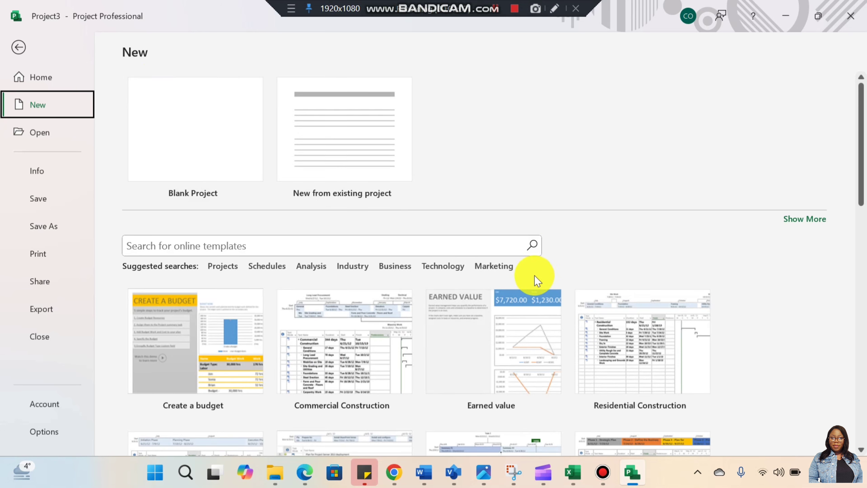
pyautogui.click(504, 266)
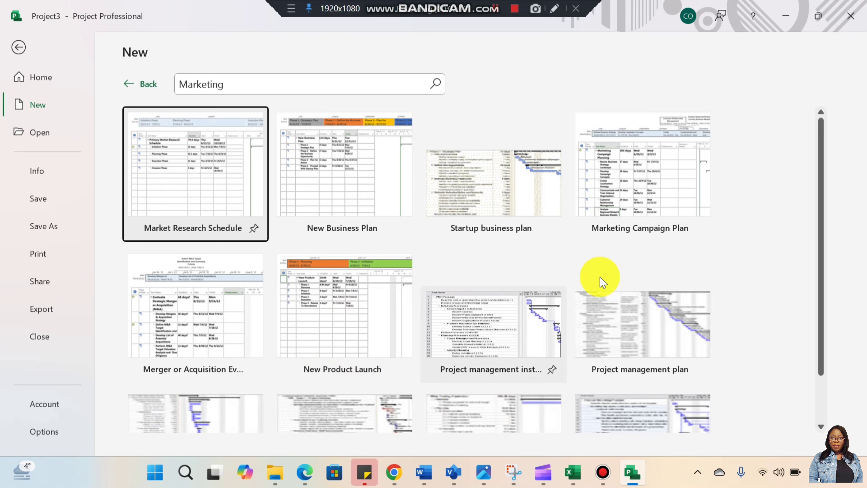
pyautogui.click(136, 84)
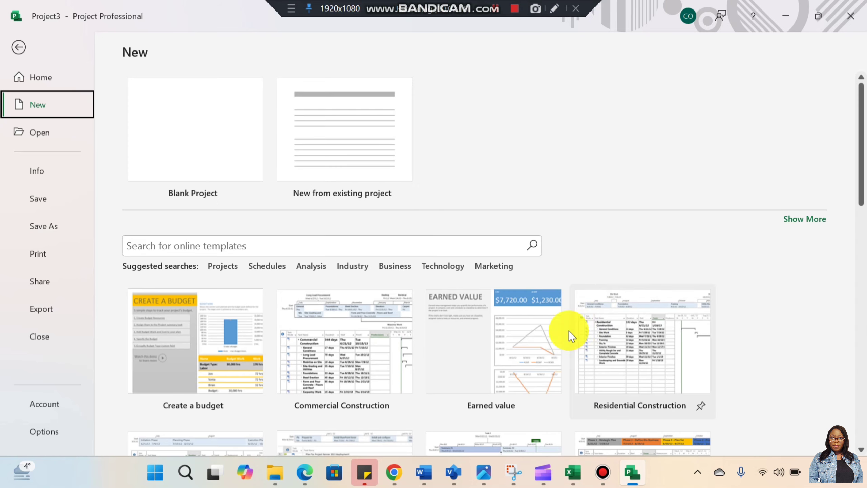
pyautogui.click(439, 267)
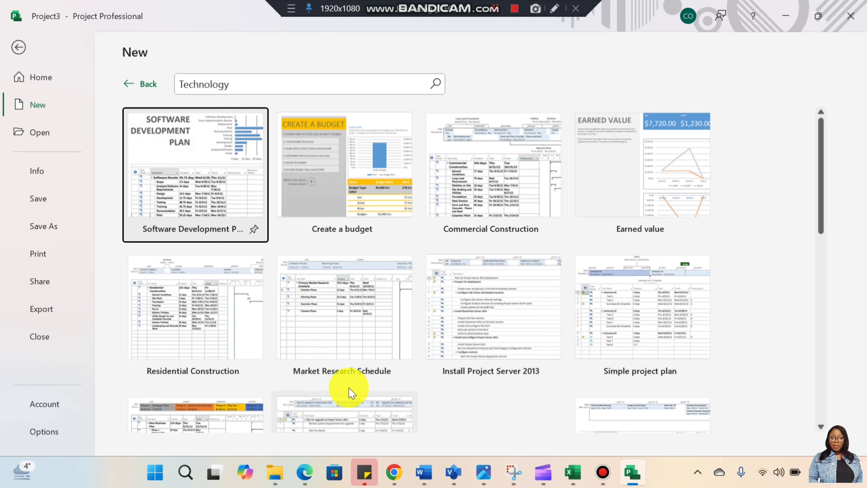
pyautogui.scroll(-1, 409, 393)
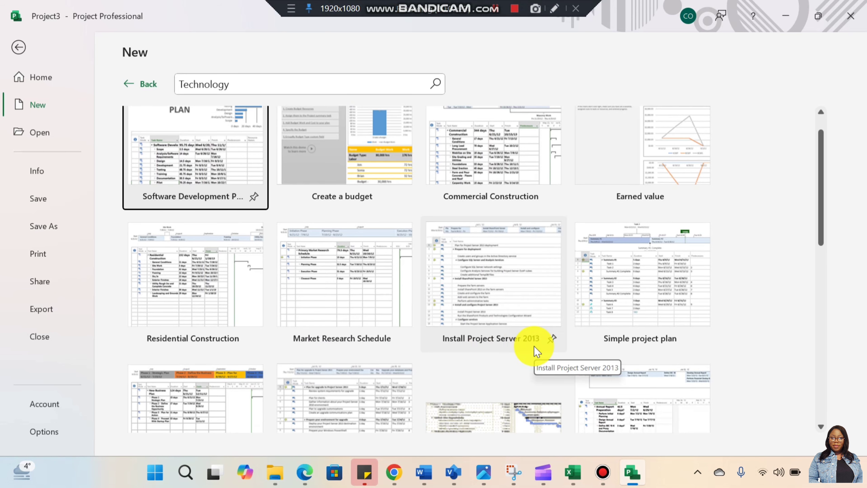
pyautogui.scroll(-2, 429, 329)
pyautogui.scroll(3, 353, 301)
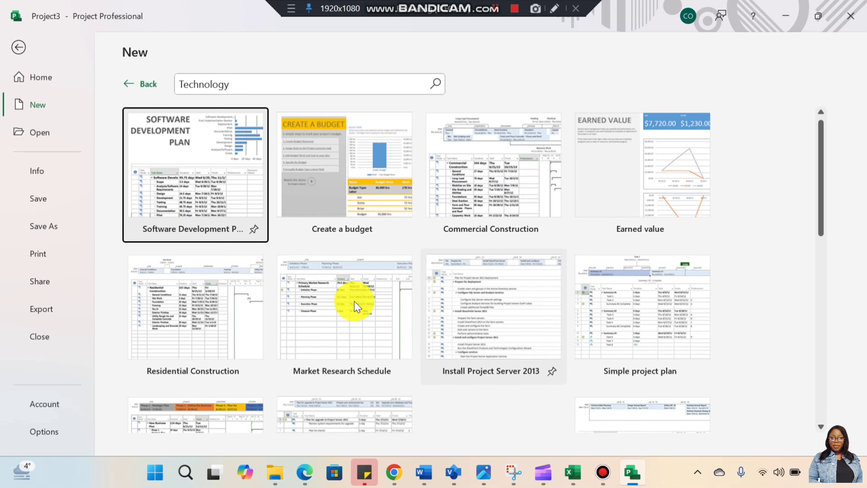
pyautogui.click(139, 86)
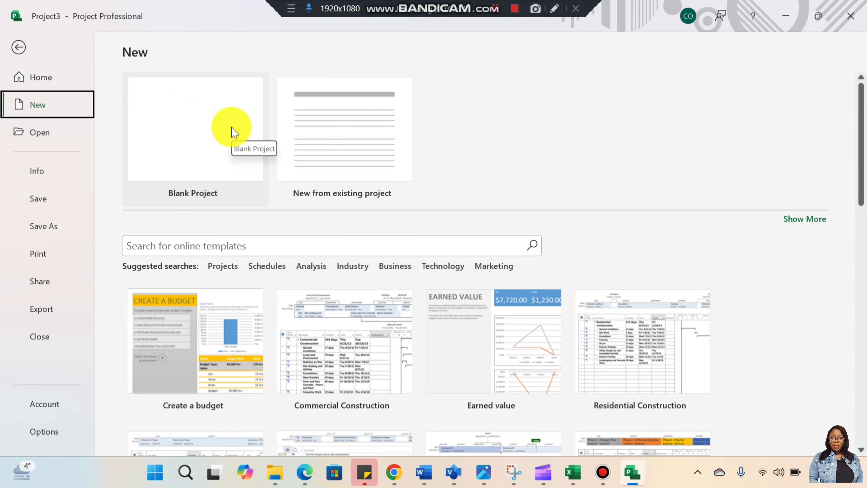
pyautogui.scroll(-1, 375, 226)
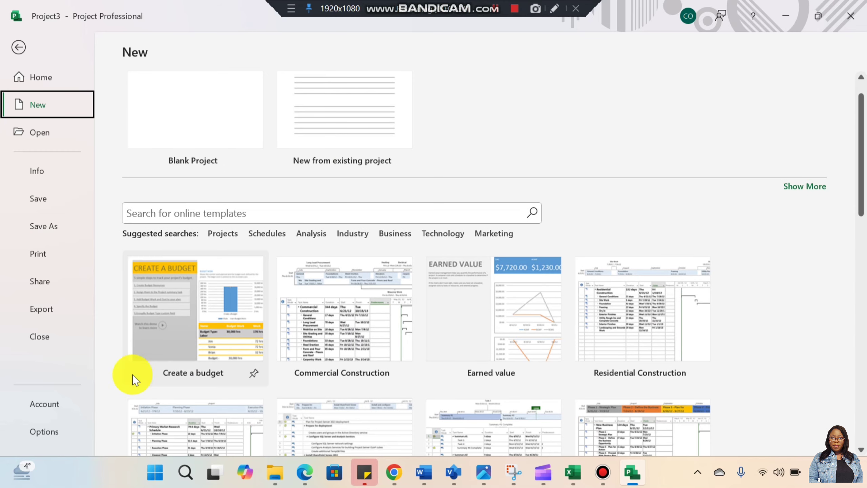
# Review the General settings and available date formats in the Project Options, leaving the date format as is
pyautogui.click(48, 431)
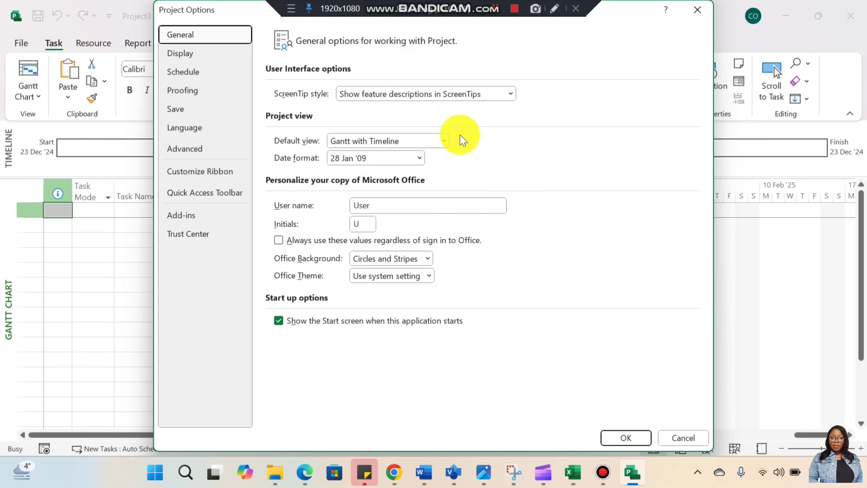
pyautogui.click(419, 158)
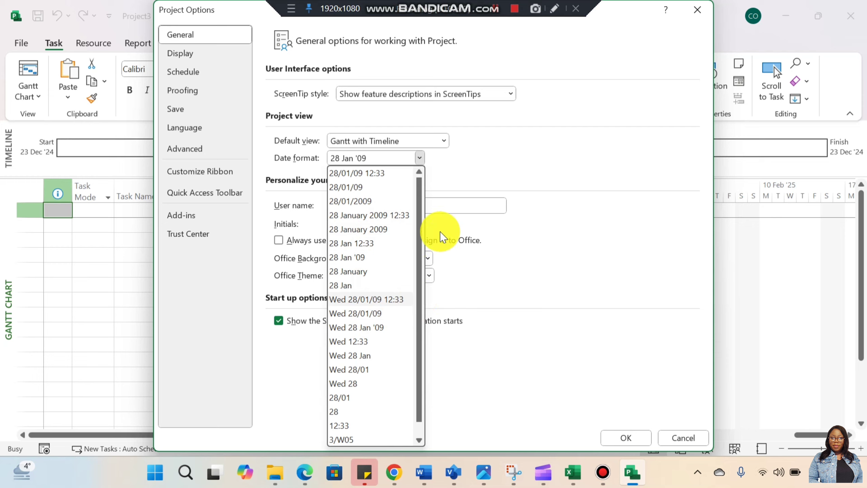
pyautogui.click(461, 179)
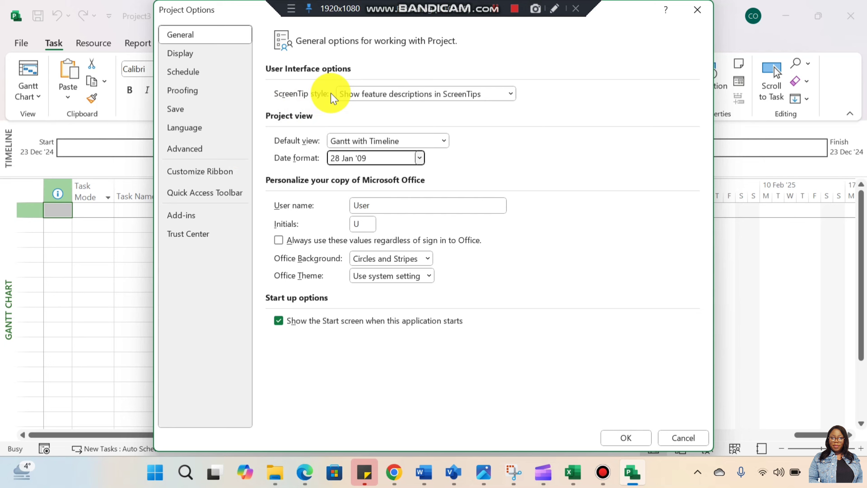
pyautogui.click(690, 10)
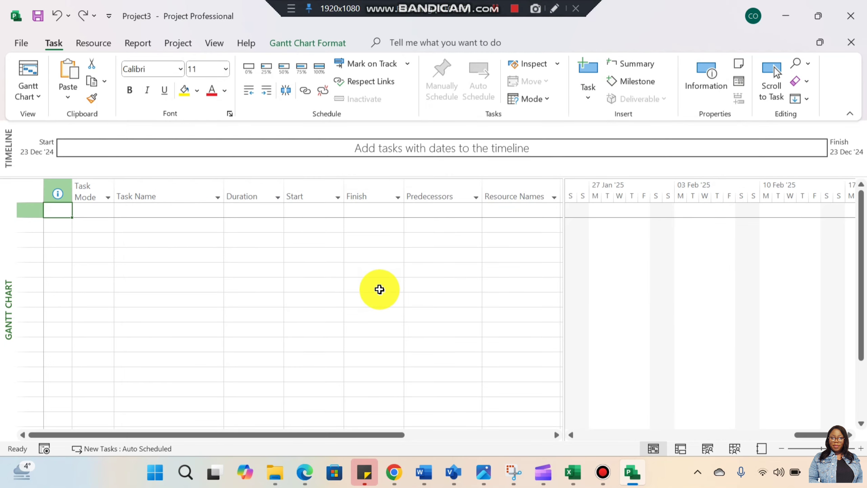
# Switch to the Excel workbook and review the wedding tasks and durations on Sheet1
pyautogui.moveTo(792, 435); pyautogui.dragTo(560, 432)
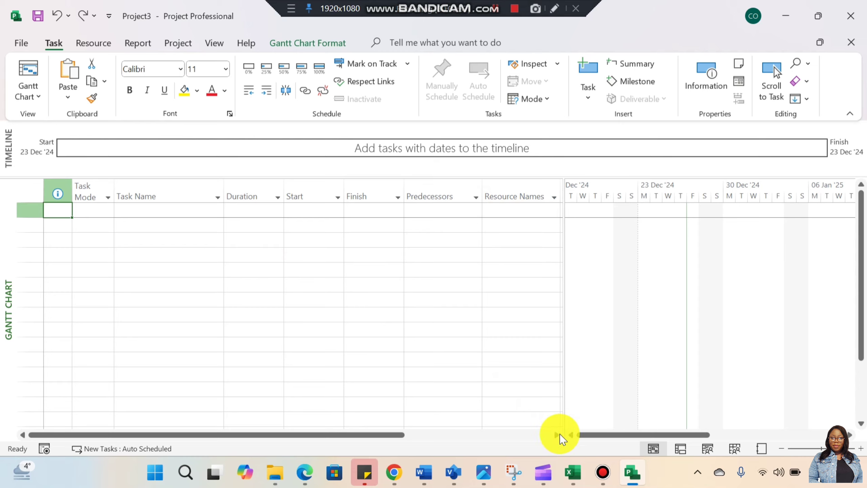
pyautogui.moveTo(573, 472)
pyautogui.click(580, 417)
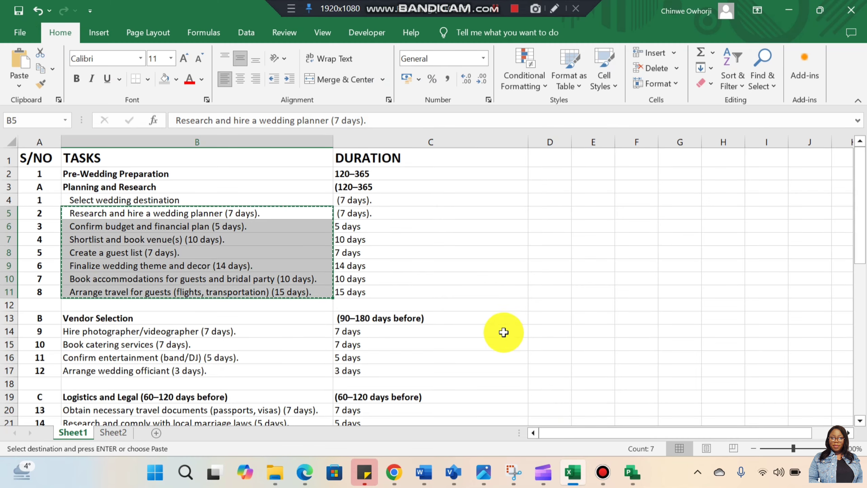
pyautogui.click(495, 323)
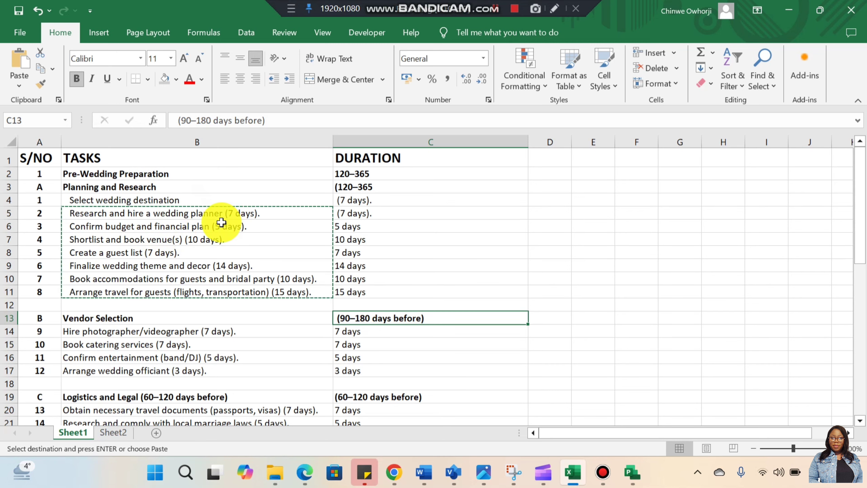
pyautogui.click(261, 220)
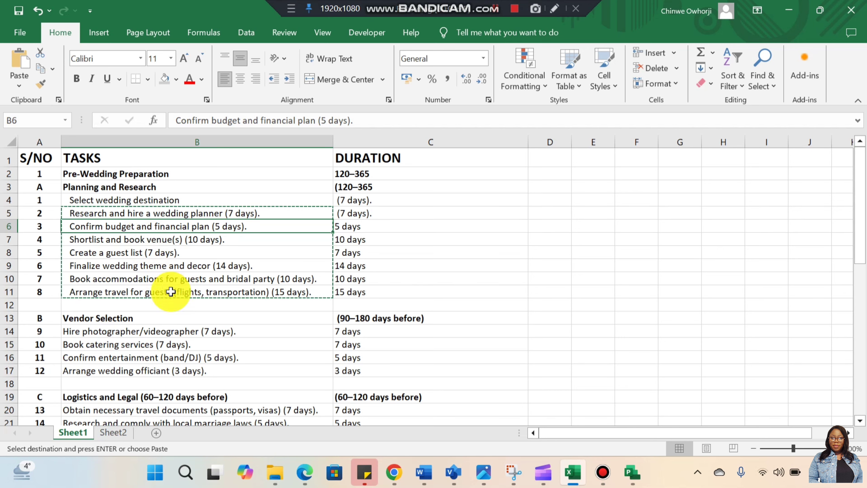
pyautogui.click(202, 330)
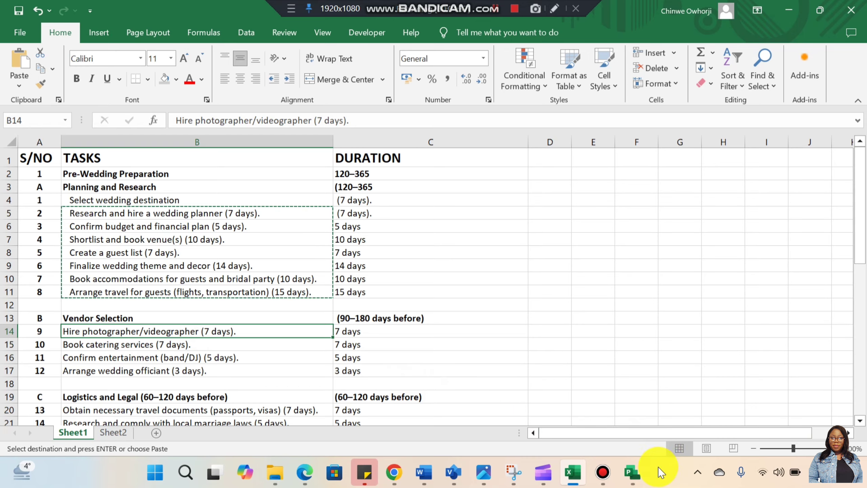
# Switch to Microsoft Project and set the mode for new tasks to Manually Scheduled
pyautogui.click(632, 472)
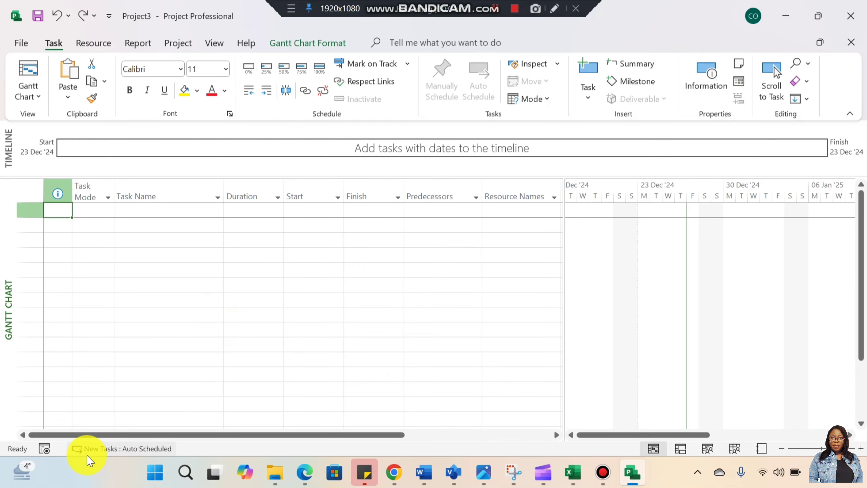
pyautogui.click(139, 450)
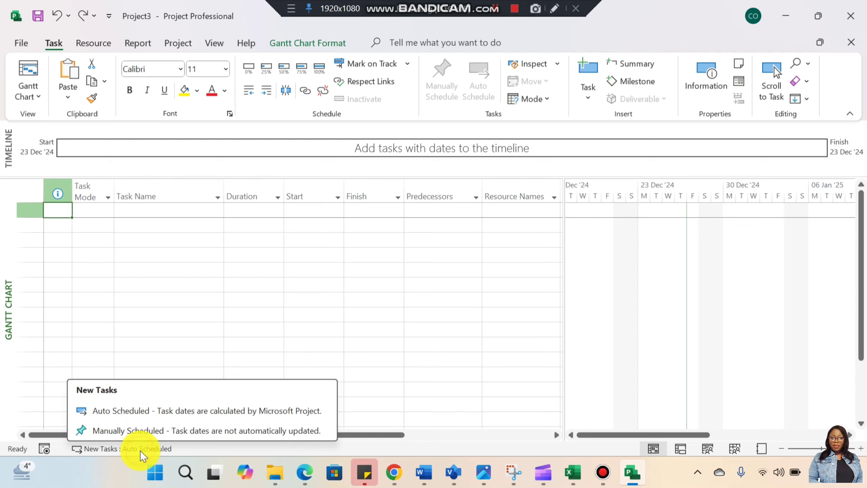
pyautogui.click(145, 430)
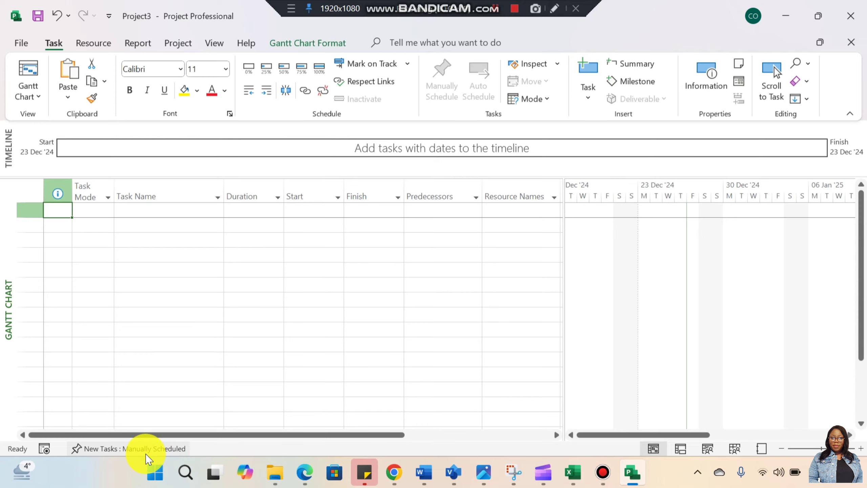
# Copy the task "Select wedding destination" from cell B4 of the Excel task list
pyautogui.click(572, 466)
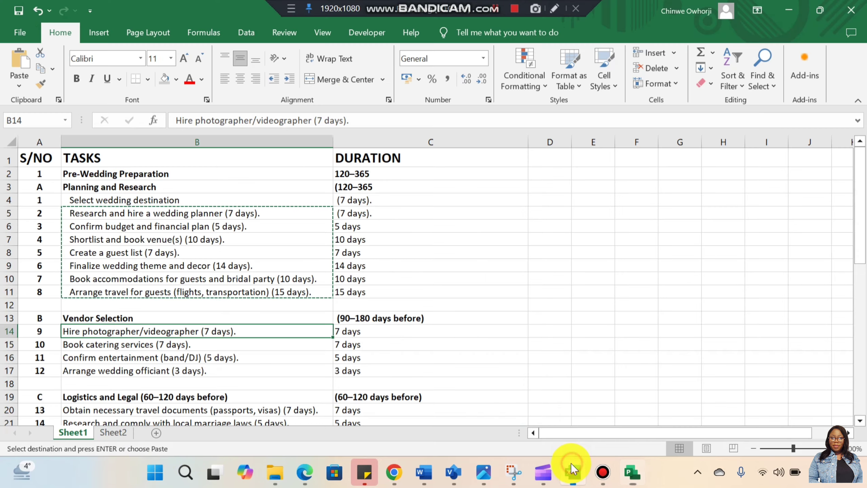
pyautogui.click(171, 198)
pyautogui.rightClick(160, 197)
pyautogui.click(191, 148)
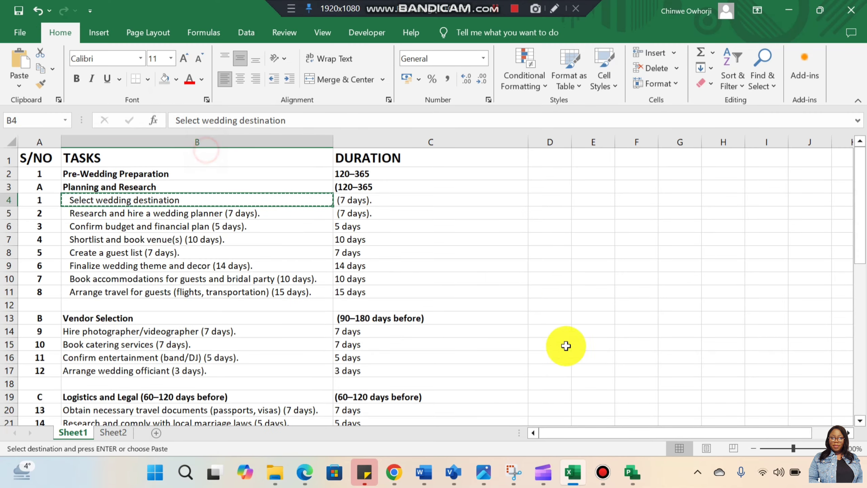
pyautogui.moveTo(631, 471)
pyautogui.click(620, 423)
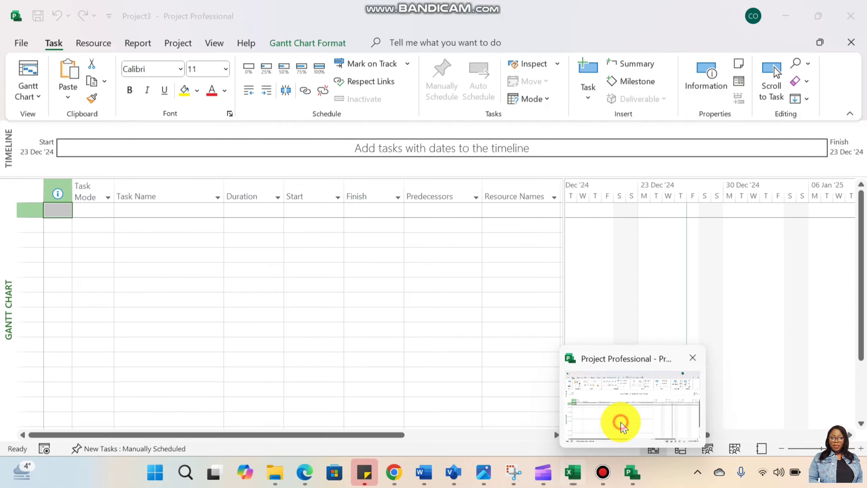
pyautogui.click(580, 464)
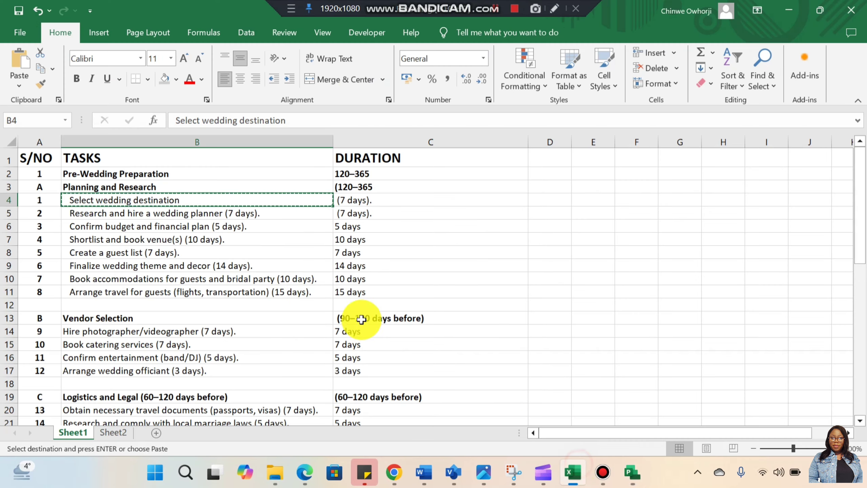
# Copy the eight planning tasks in cells B4:B11 of the Excel list and switch to Microsoft Project
pyautogui.moveTo(138, 198); pyautogui.dragTo(146, 289)
pyautogui.rightClick(144, 290)
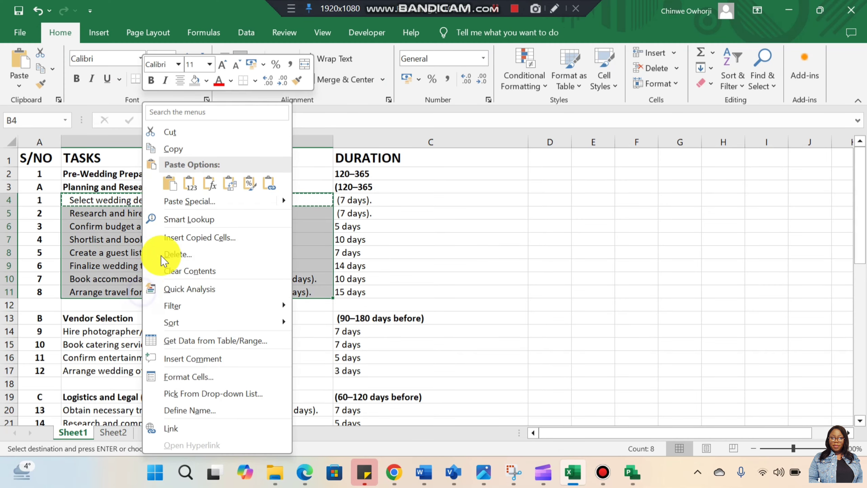
pyautogui.click(190, 151)
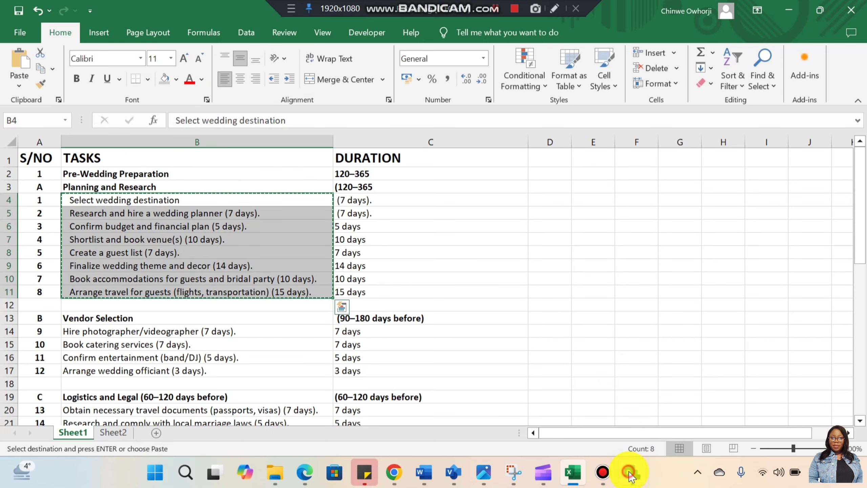
pyautogui.click(630, 475)
# Paste the eight copied tasks into the first rows of the Task Name column
pyautogui.moveTo(132, 209); pyautogui.dragTo(148, 349)
pyautogui.rightClick(149, 208)
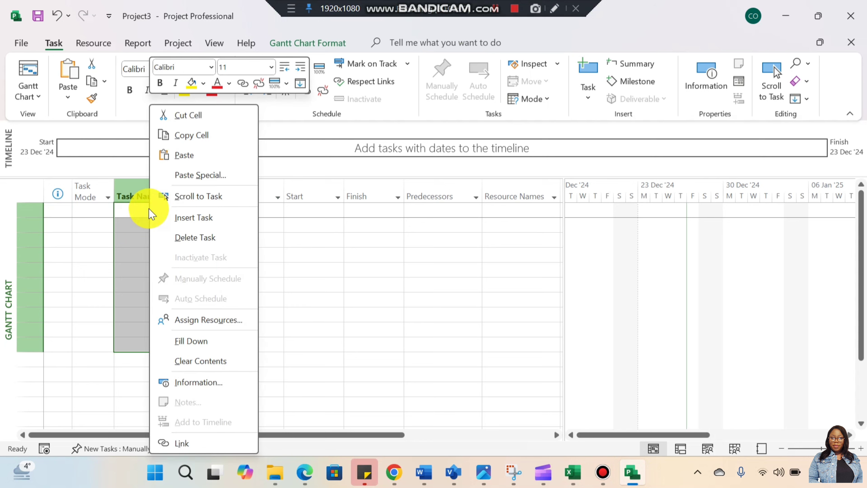
pyautogui.click(187, 156)
pyautogui.click(228, 334)
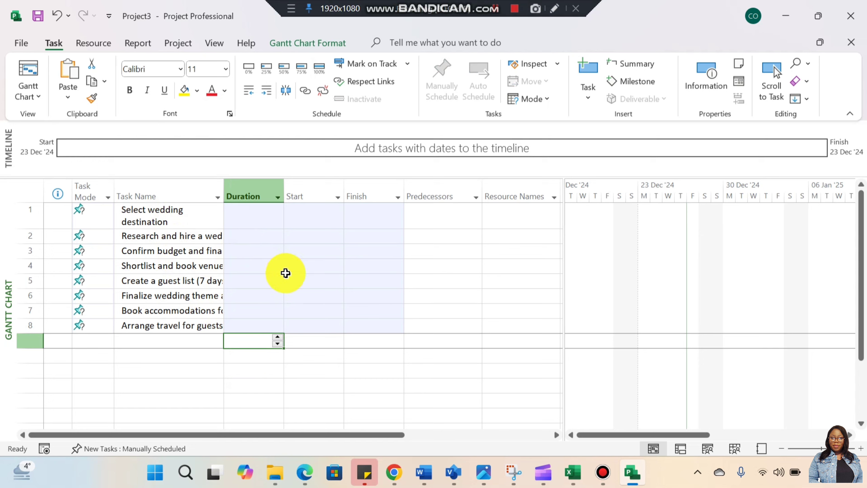
# Set the durations of "Select wedding destination" and "Research and hire a wedding planner" to 1 day each
pyautogui.click(265, 222)
pyautogui.click(277, 211)
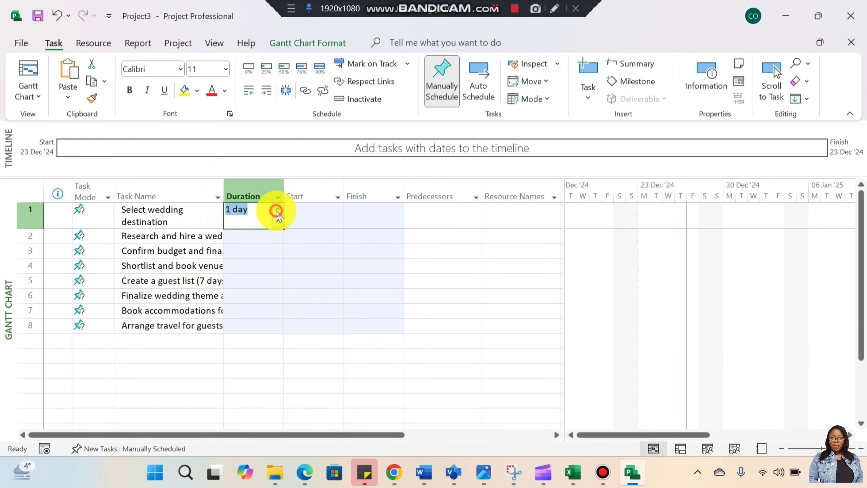
pyautogui.click(280, 246)
pyautogui.click(280, 235)
pyautogui.click(278, 234)
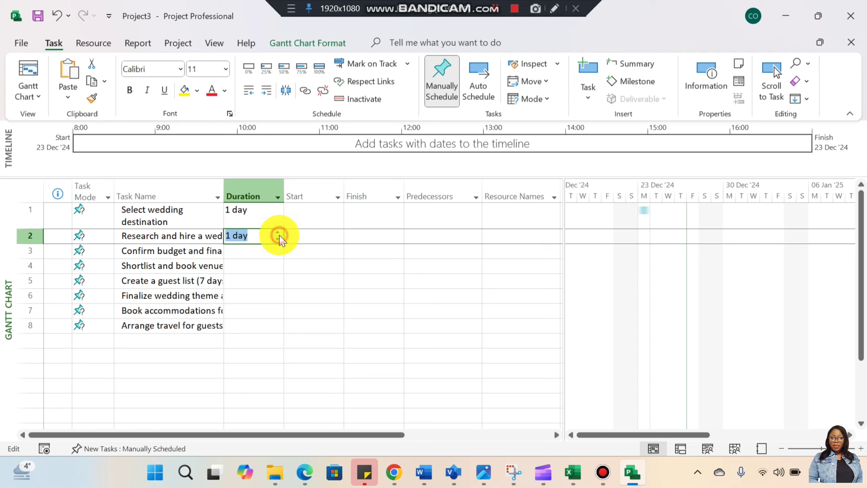
pyautogui.click(276, 264)
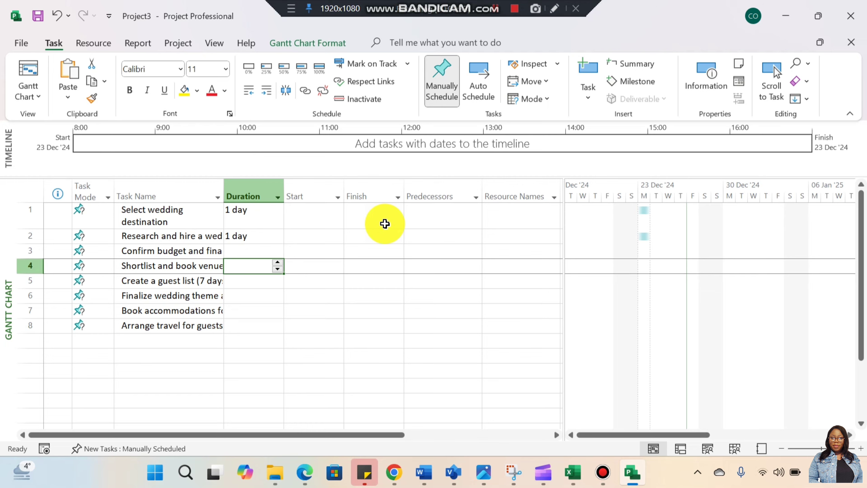
# Undo the duration entries and the pasting of the tasks to empty the task table
pyautogui.click(57, 16)
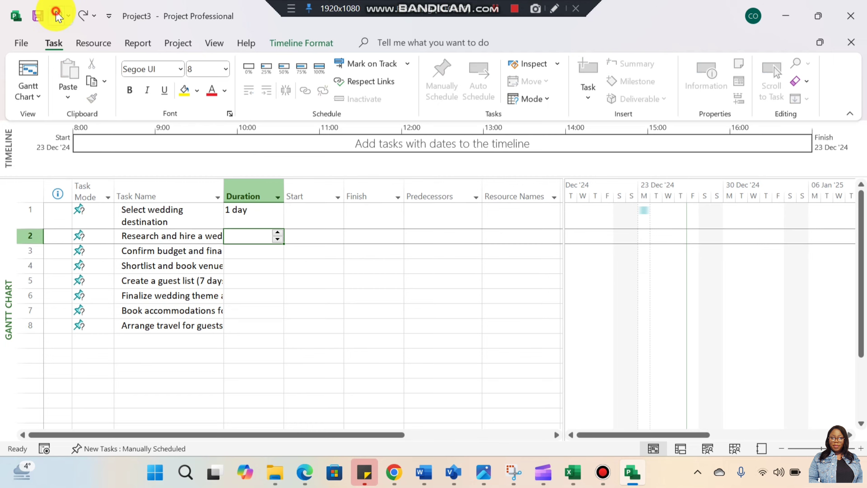
pyautogui.click(57, 15)
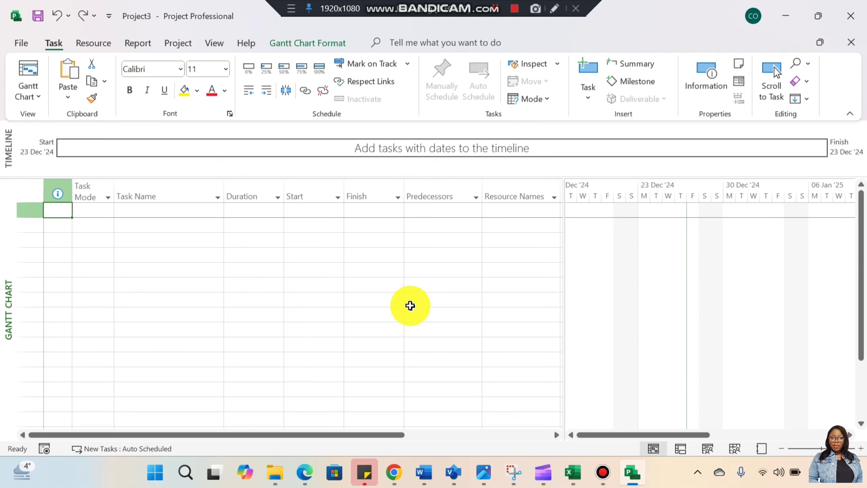
pyautogui.click(131, 210)
pyautogui.click(205, 329)
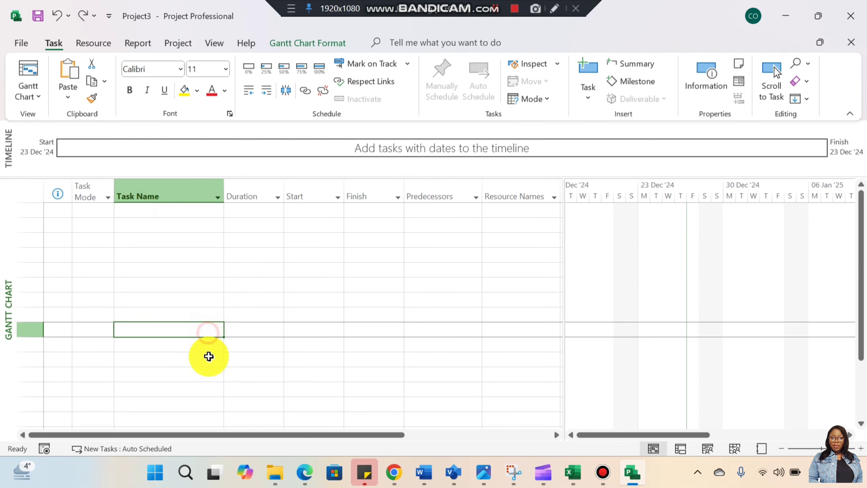
# Set new tasks to Auto Scheduled and paste the eight copied tasks into the Task Name column from the first row
pyautogui.click(138, 450)
pyautogui.click(135, 412)
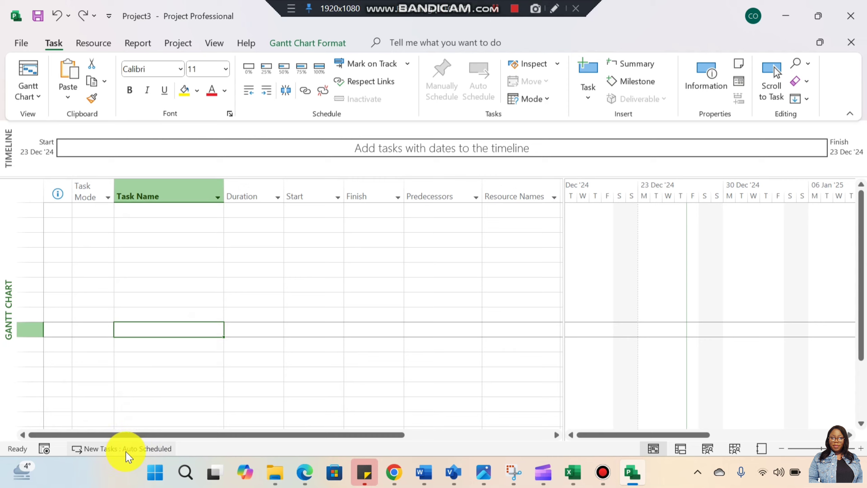
pyautogui.moveTo(139, 212); pyautogui.dragTo(150, 362)
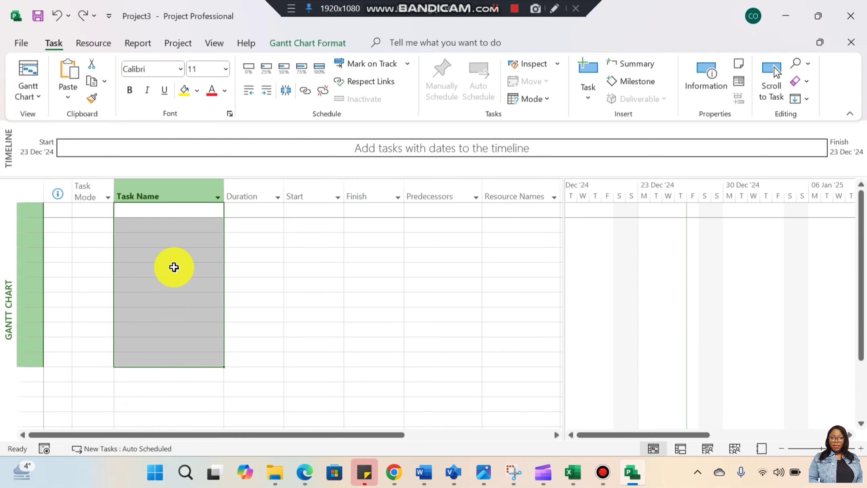
pyautogui.rightClick(180, 209)
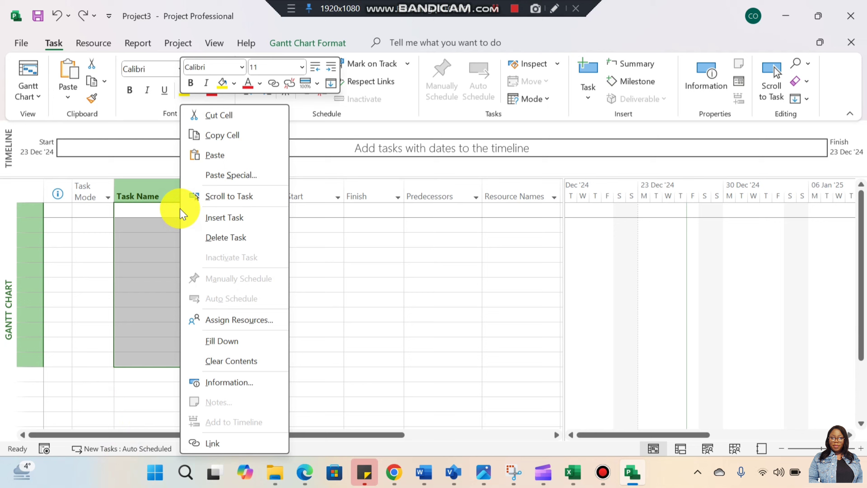
pyautogui.click(216, 156)
pyautogui.click(279, 328)
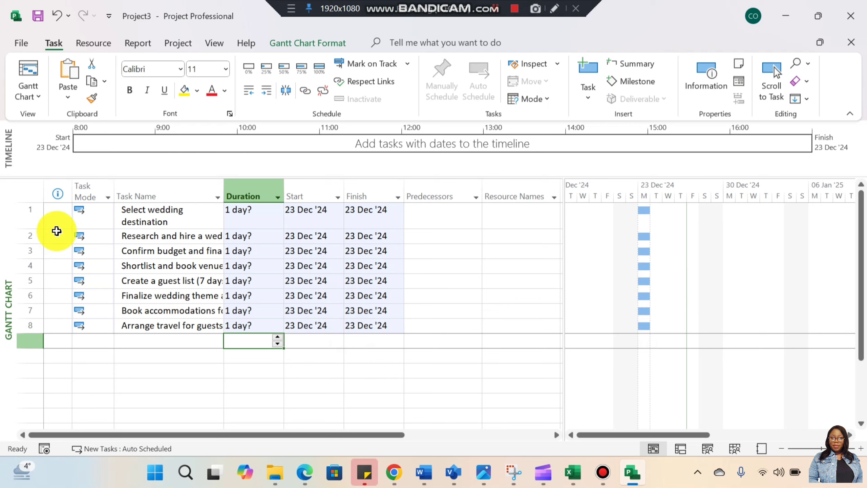
# Link all eight tasks in sequence, from "Select wedding destination" through the guest travel task
pyautogui.moveTo(27, 208); pyautogui.dragTo(20, 333)
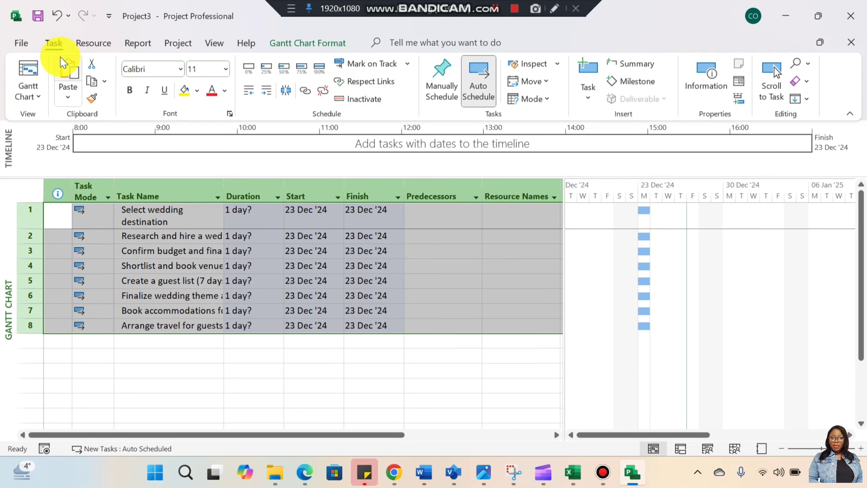
pyautogui.click(82, 48)
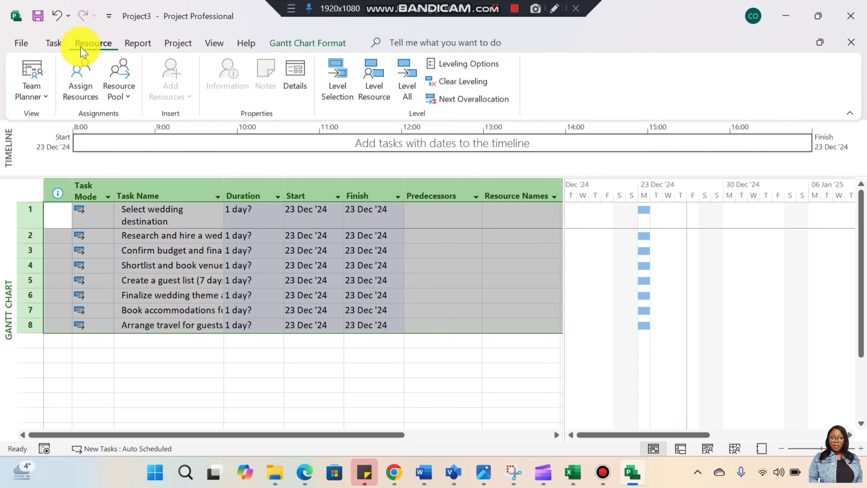
pyautogui.click(135, 42)
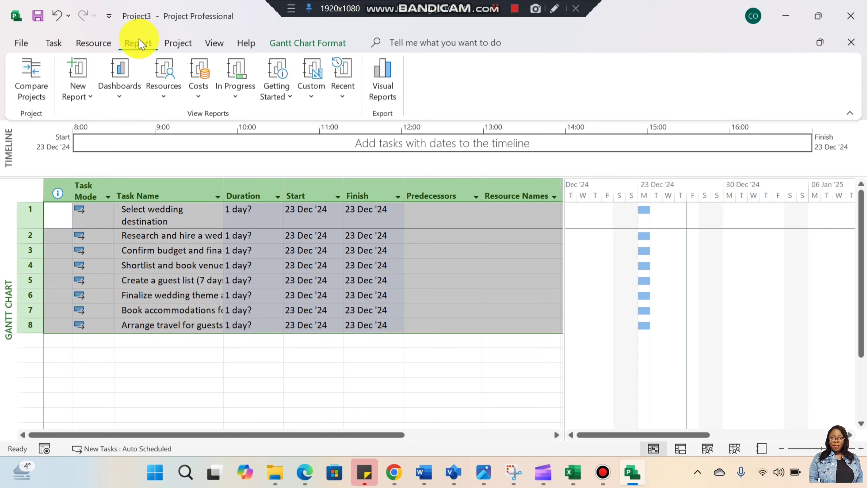
pyautogui.click(53, 44)
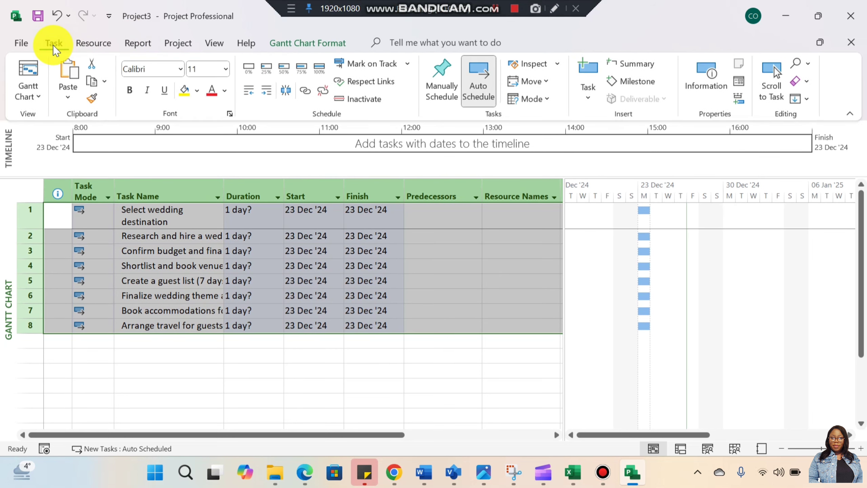
pyautogui.click(302, 90)
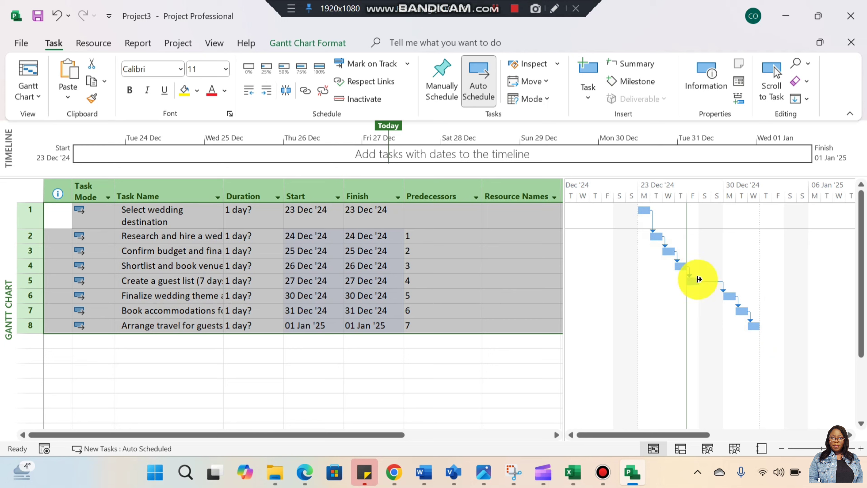
pyautogui.moveTo(755, 324)
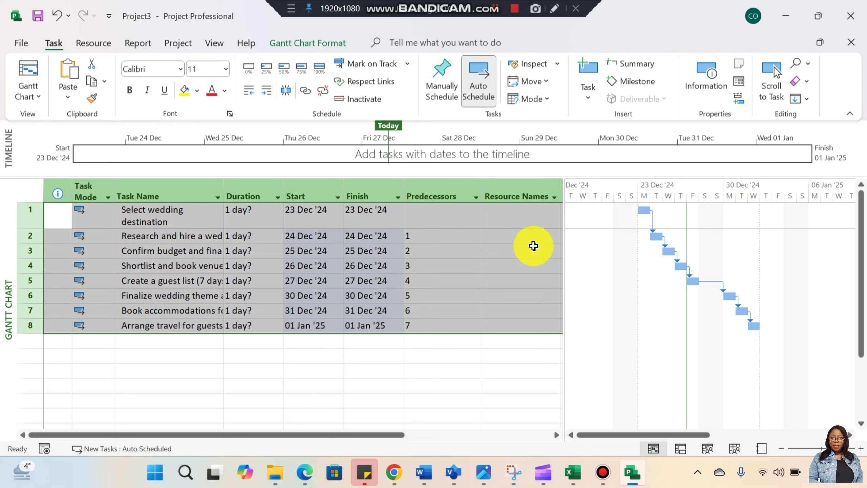
pyautogui.click(441, 281)
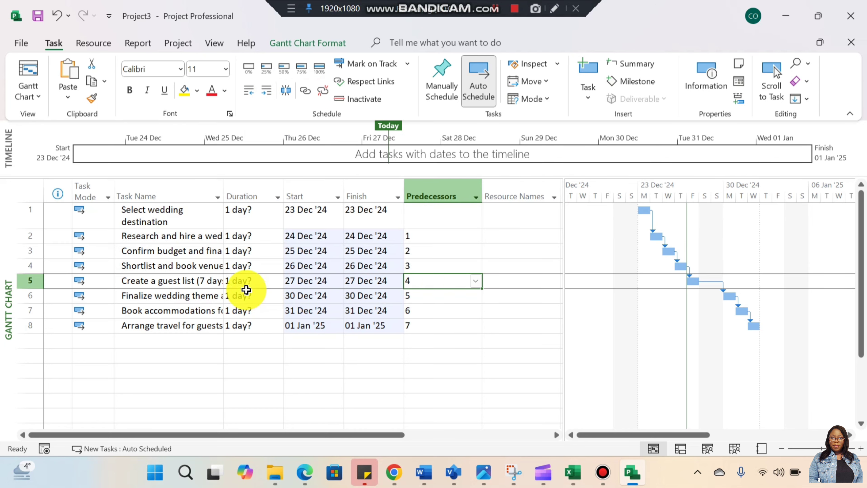
# Set the duration of "Select wedding destination" to 5 days
pyautogui.click(275, 224)
pyautogui.click(277, 208)
pyautogui.click(277, 209)
pyautogui.click(277, 209)
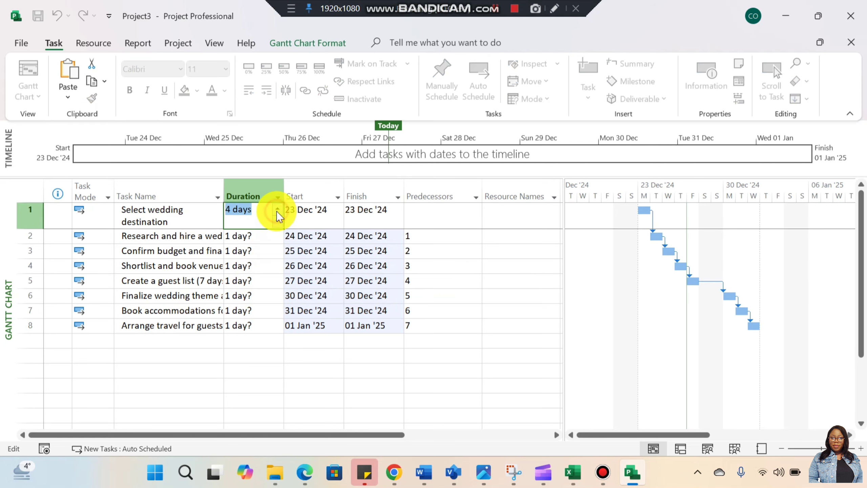
pyautogui.click(276, 211)
# Set the duration of the task for researching and hiring a wedding planner to 4 days
pyautogui.click(281, 245)
pyautogui.click(281, 235)
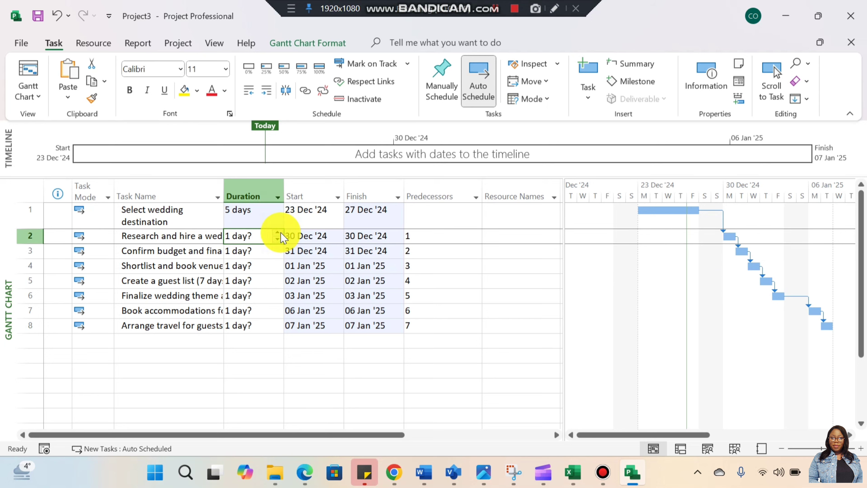
pyautogui.click(280, 232)
pyautogui.click(281, 232)
pyautogui.click(281, 233)
pyautogui.click(280, 251)
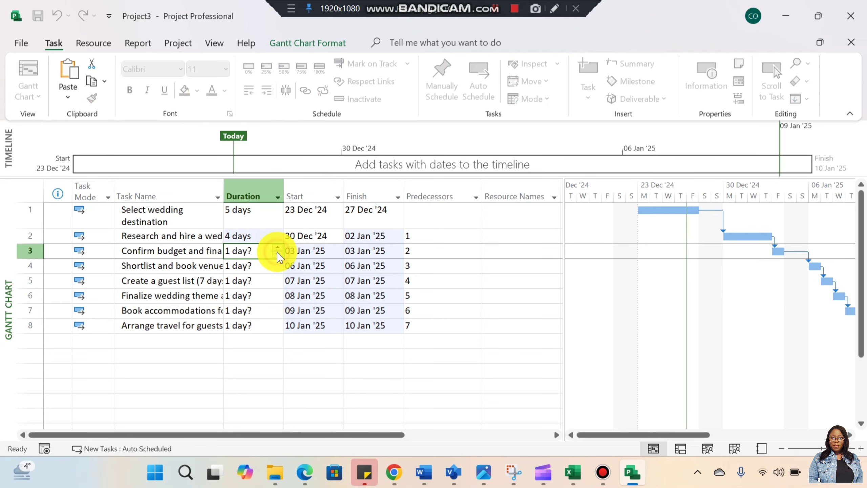
# Set the duration of the venue shortlisting and booking task to 3 days
pyautogui.click(280, 267)
pyautogui.click(277, 263)
pyautogui.click(277, 263)
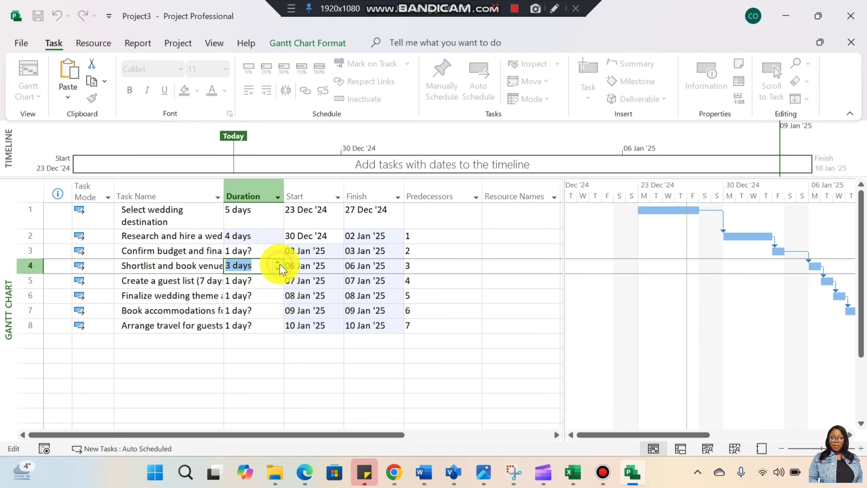
# Set the duration of the "Create a guest list" task to 10 days
pyautogui.click(279, 280)
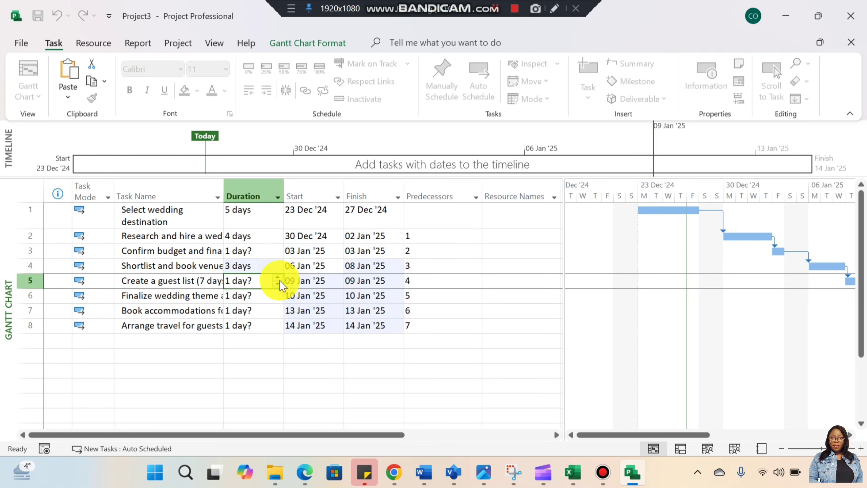
pyautogui.click(277, 276)
pyautogui.click(278, 277)
pyautogui.click(277, 277)
pyautogui.click(278, 277)
pyautogui.click(278, 277)
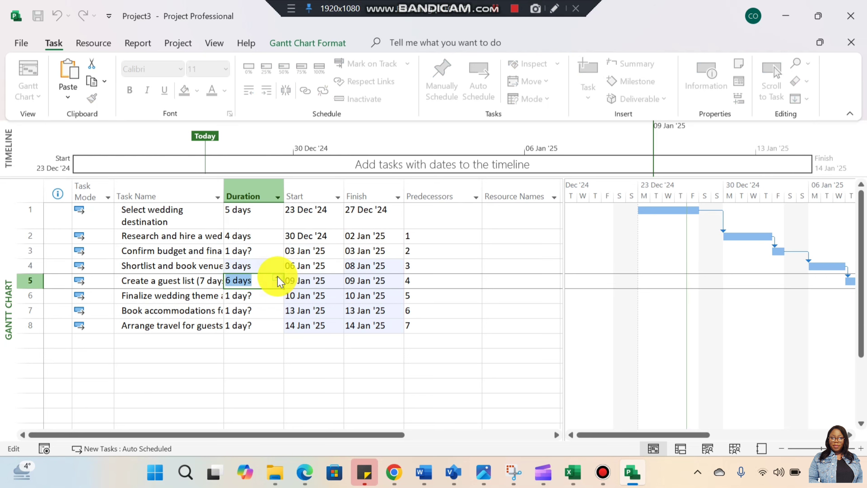
pyautogui.click(278, 276)
pyautogui.click(278, 276)
pyautogui.click(277, 276)
pyautogui.click(278, 276)
# Set the duration of the wedding theme task to 3 days and of the accommodation booking task to 10 days
pyautogui.click(274, 295)
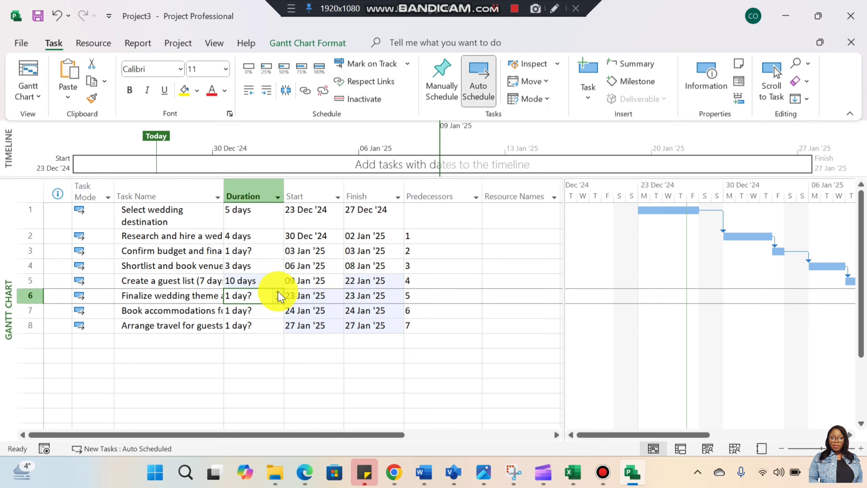
pyautogui.click(278, 291)
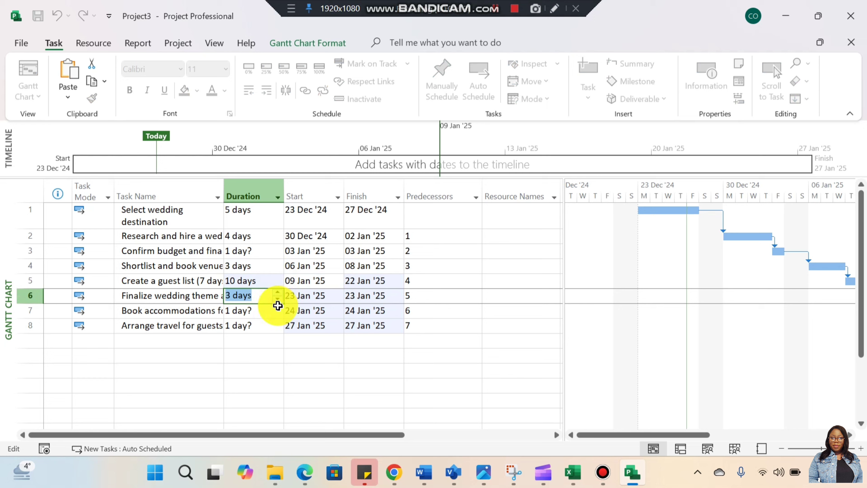
pyautogui.click(279, 305)
pyautogui.click(279, 305)
pyautogui.click(279, 305)
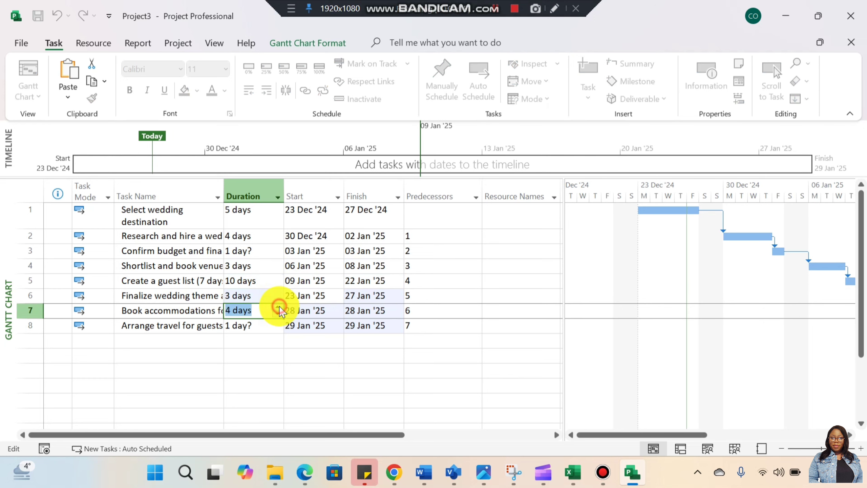
pyautogui.click(279, 305)
pyautogui.click(279, 305)
pyautogui.click(279, 306)
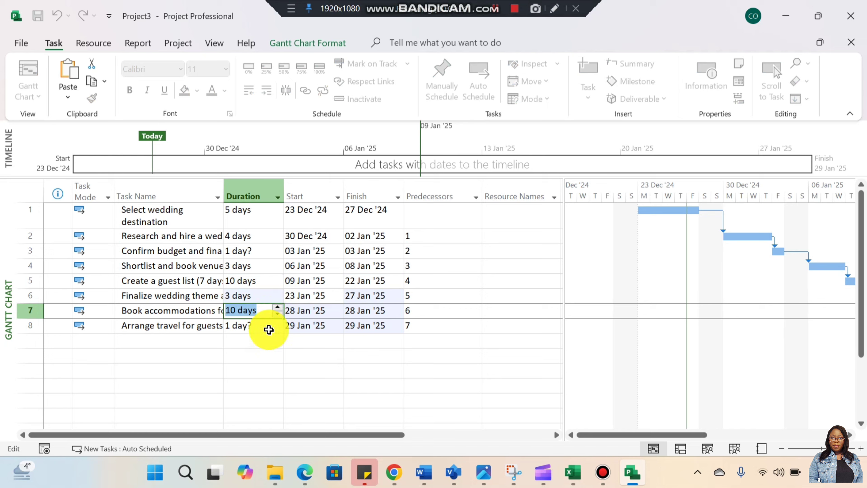
# Set the durations of the guest travel task and the budget and financial plan task to 3 days each
pyautogui.click(272, 326)
pyautogui.click(277, 322)
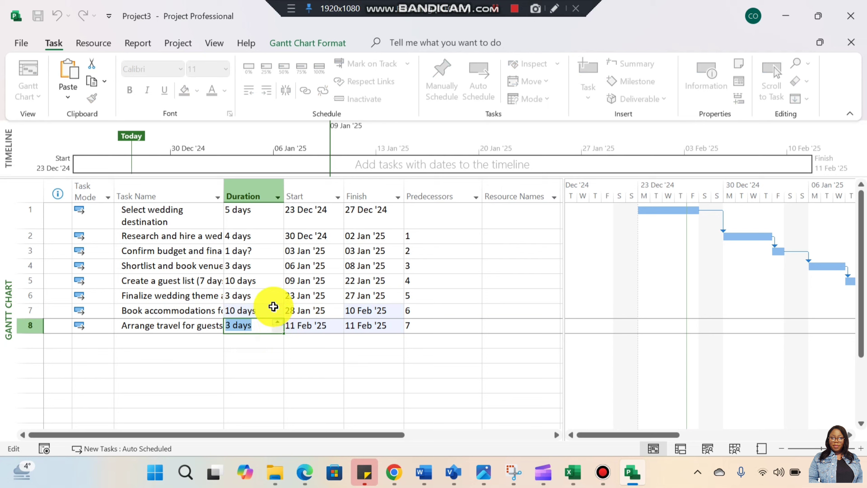
pyautogui.click(265, 249)
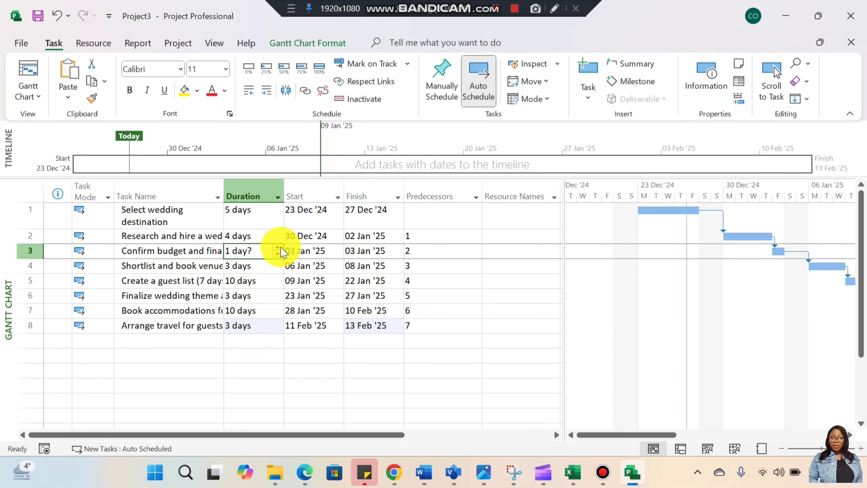
pyautogui.doubleClick(277, 248)
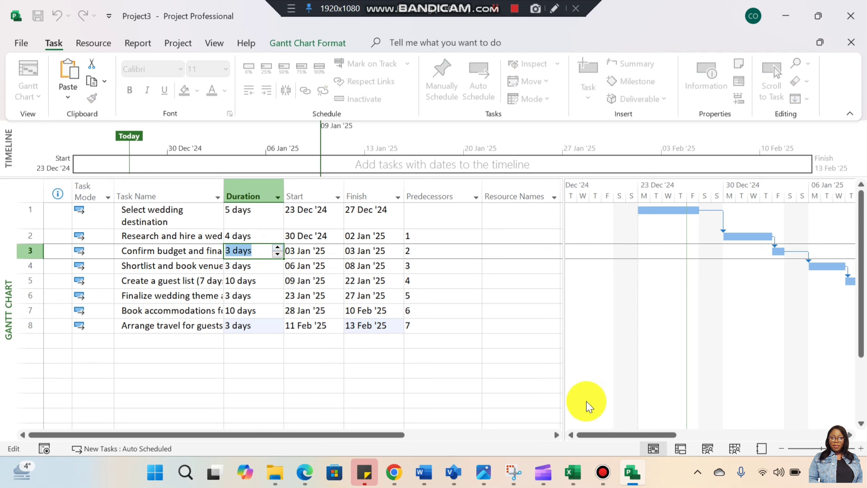
pyautogui.click(362, 356)
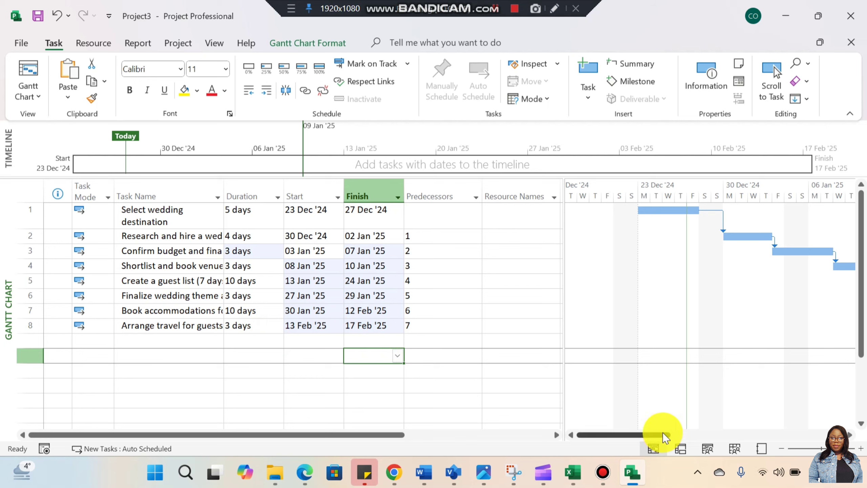
# Examine the linked task bars across the Gantt chart from the first task to the last
pyautogui.moveTo(662, 432); pyautogui.dragTo(696, 432)
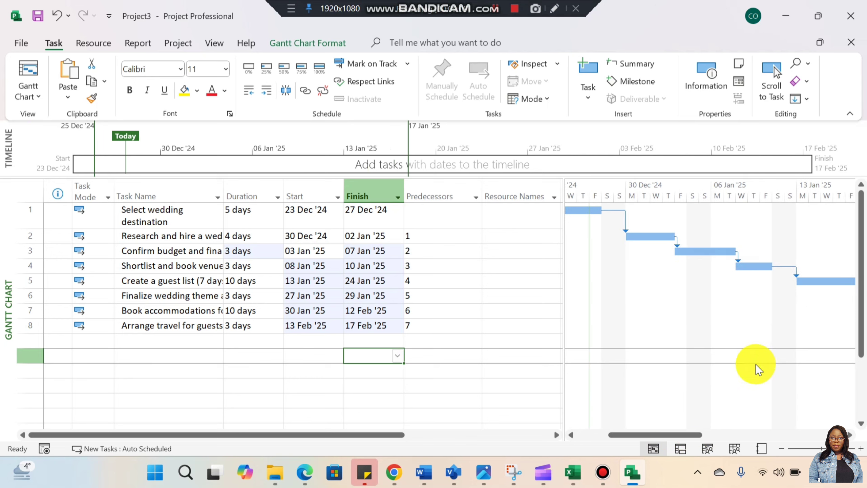
pyautogui.moveTo(702, 436); pyautogui.dragTo(852, 444)
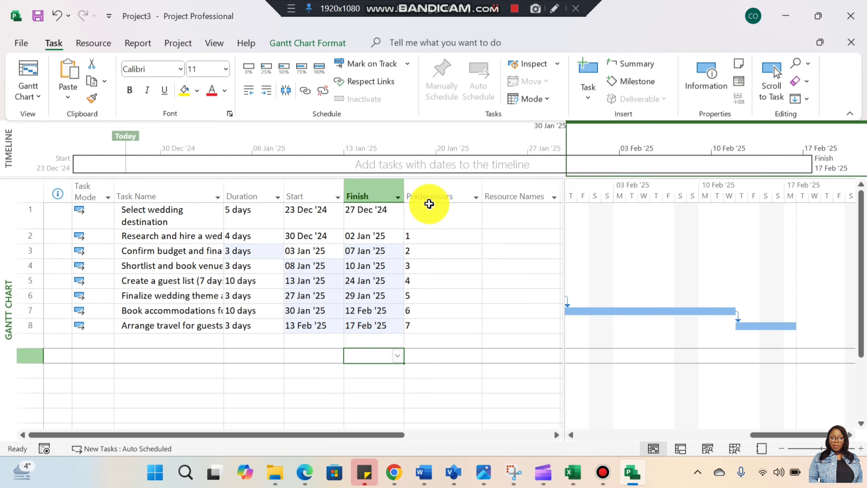
pyautogui.click(443, 197)
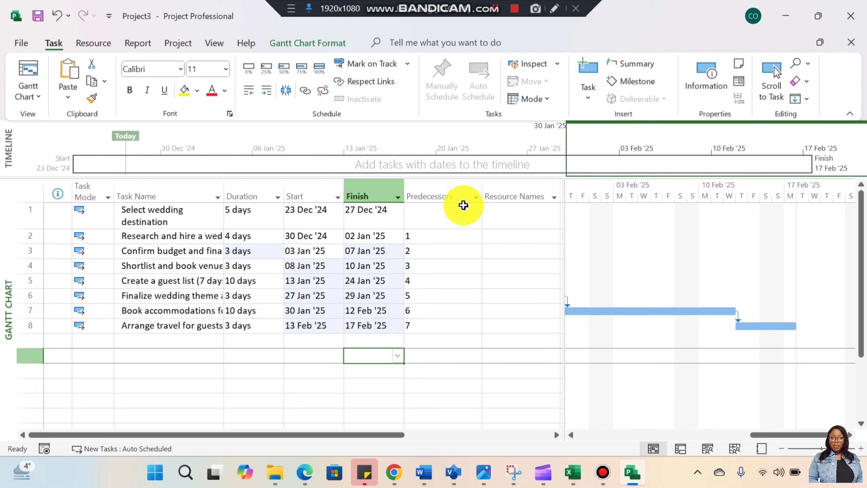